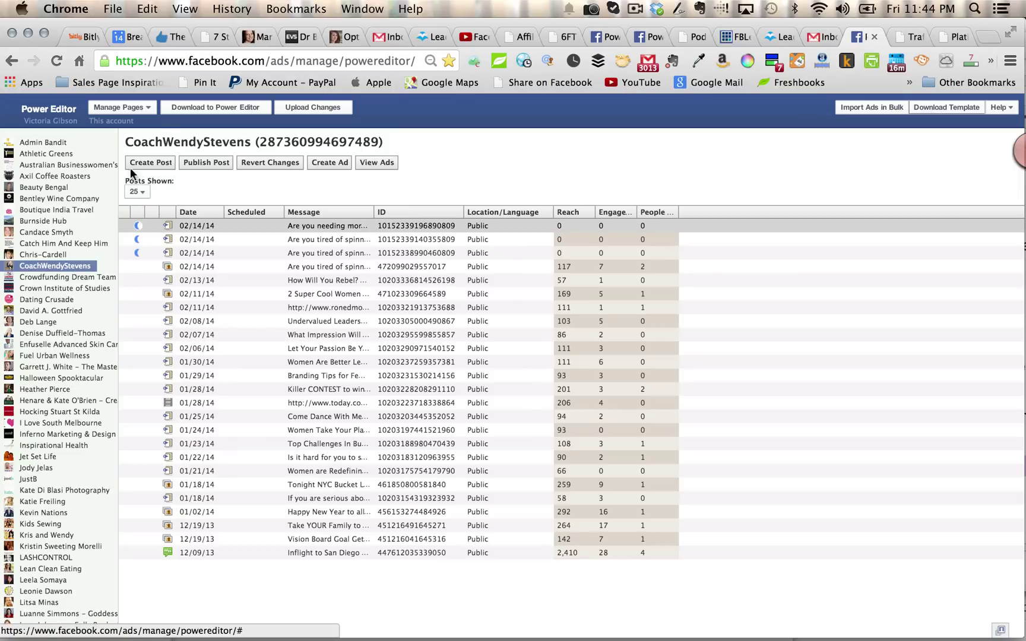
left_click(156, 165)
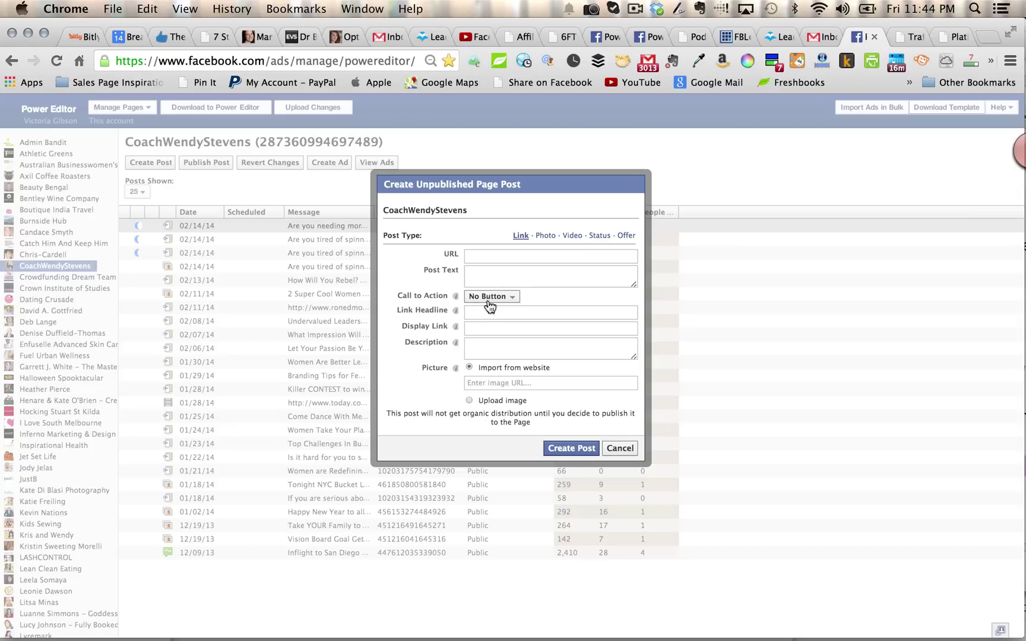
left_click(545, 235)
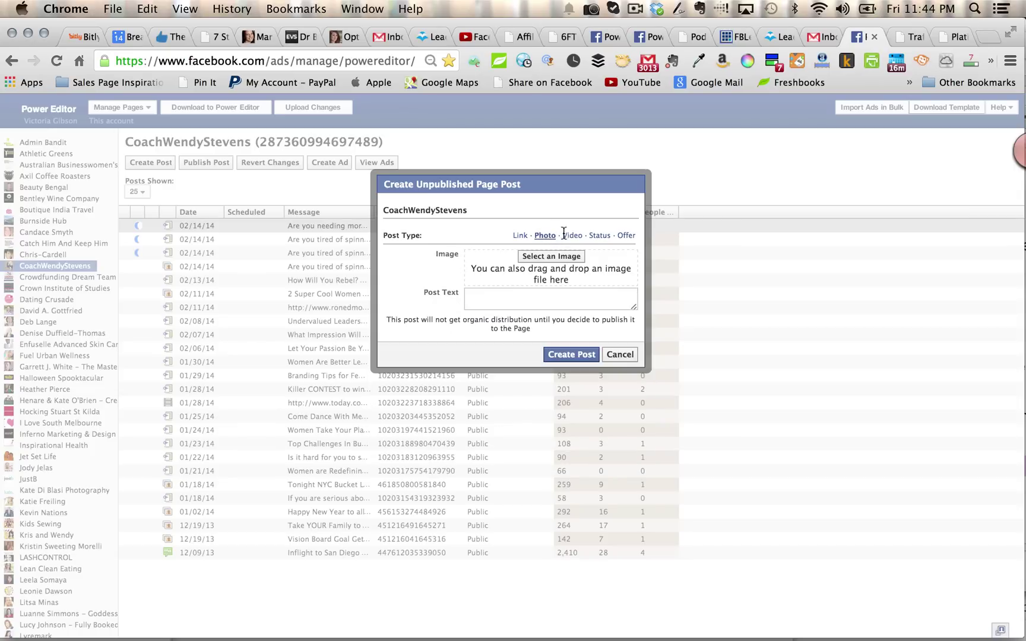
left_click(571, 235)
left_click(596, 235)
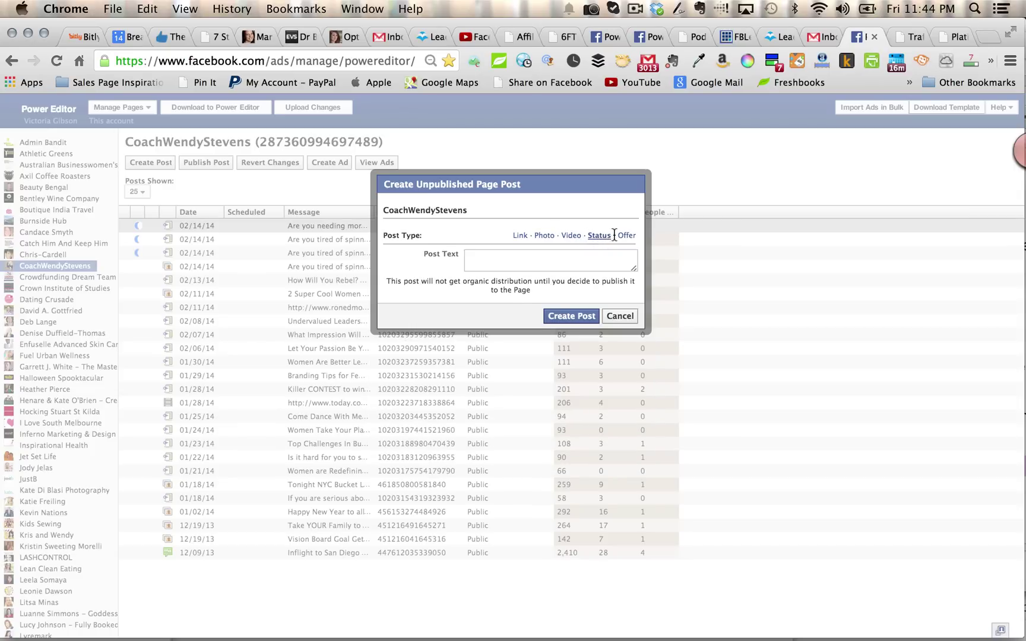
left_click(623, 236)
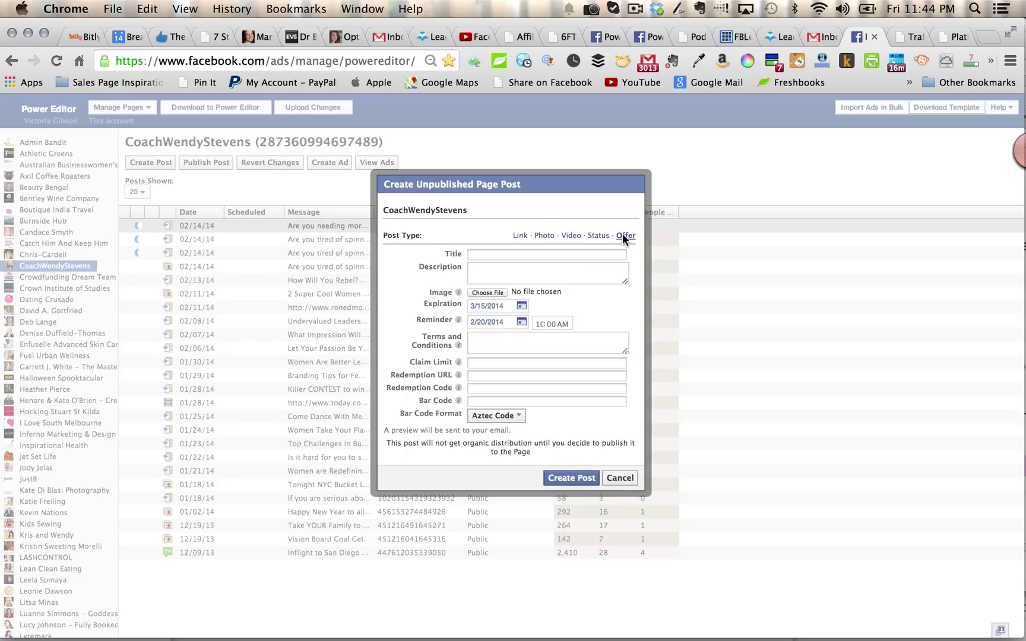
left_click(521, 238)
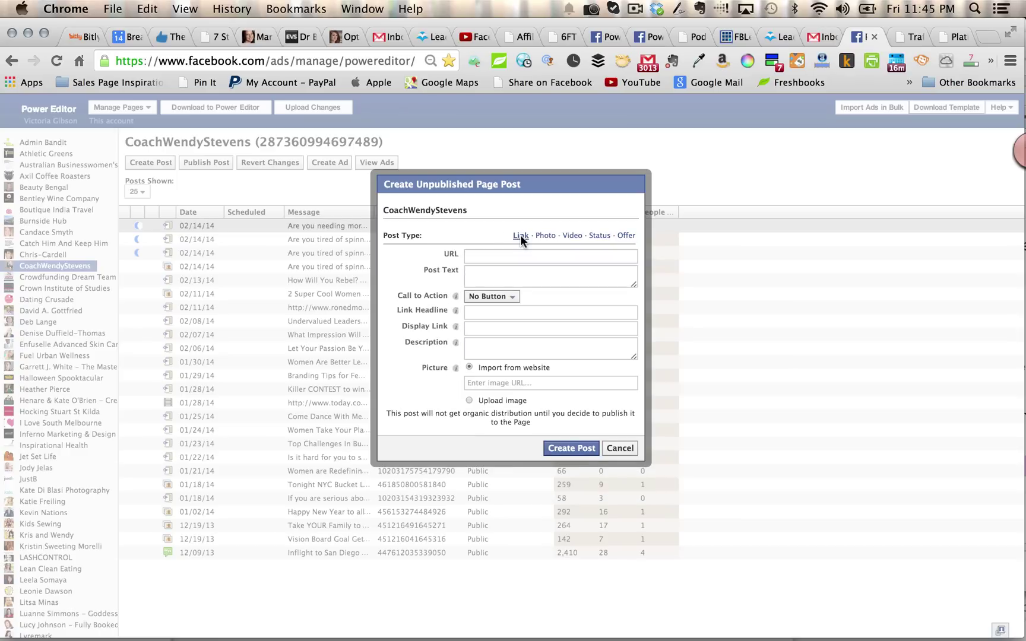
left_click(488, 256)
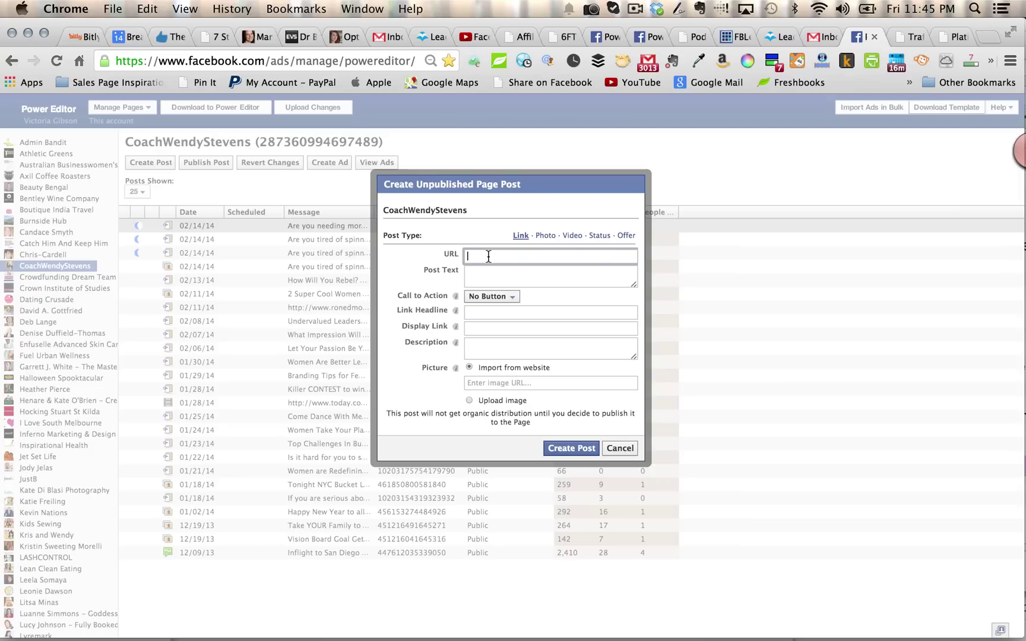
left_click(480, 270)
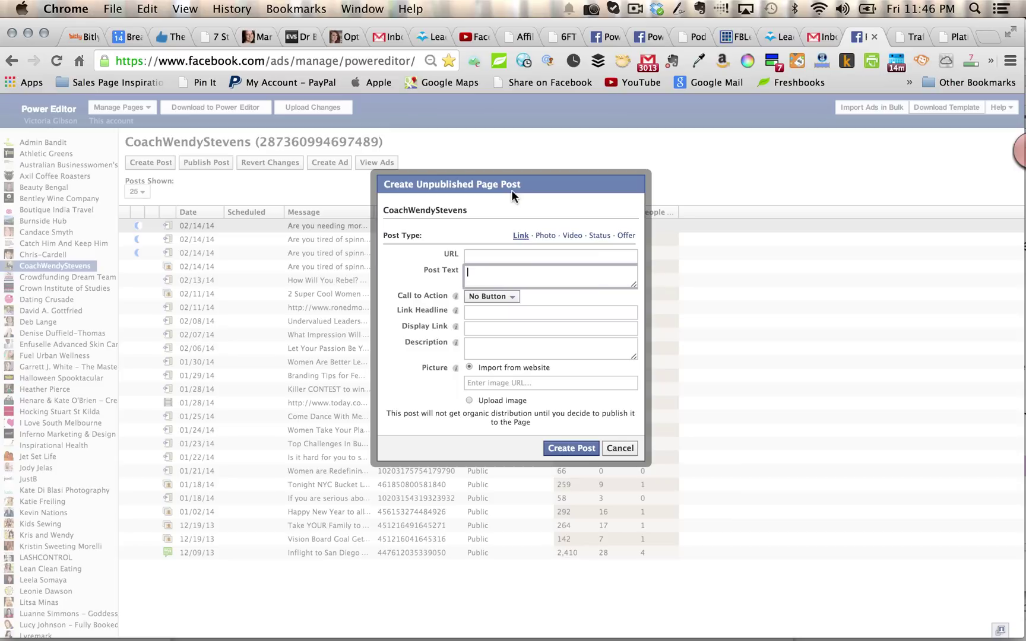
Change the link post's call-to-action button from Download to Sign Up.
left_click(512, 303)
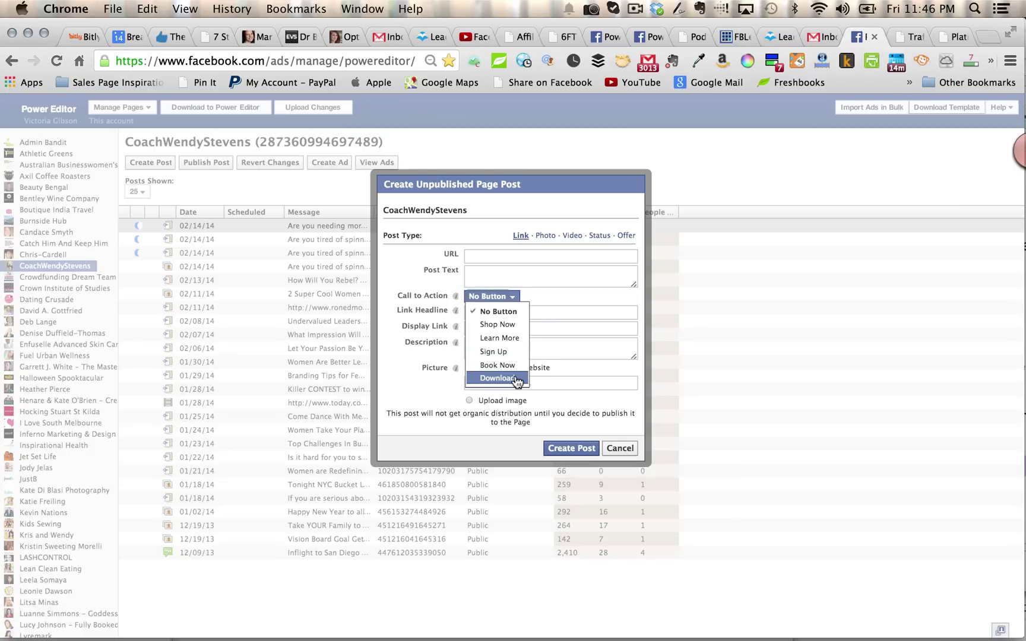
left_click(498, 378)
left_click(513, 297)
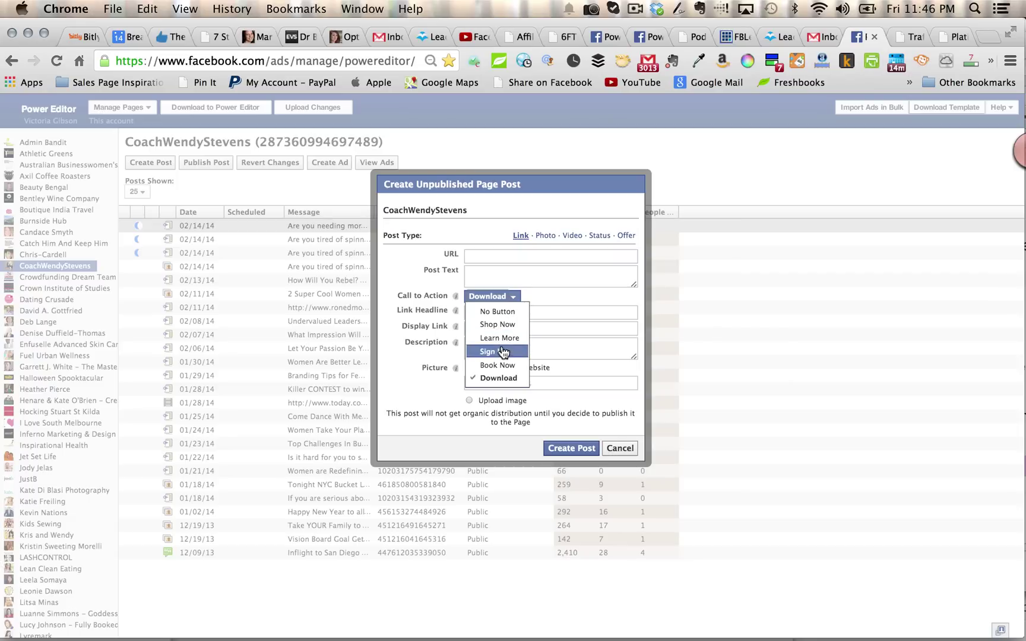
left_click(502, 351)
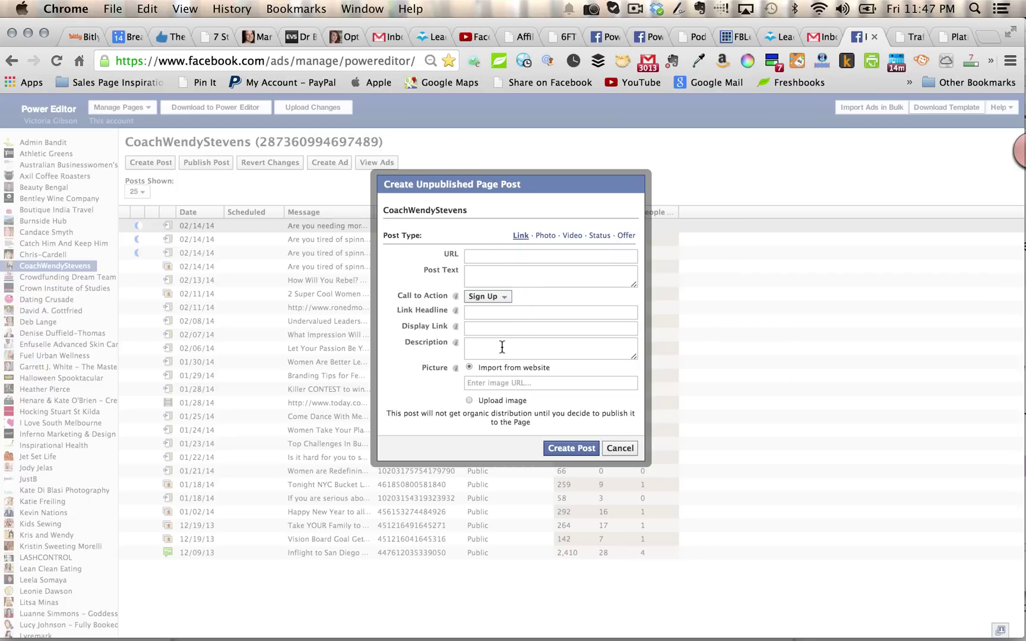
left_click(469, 255)
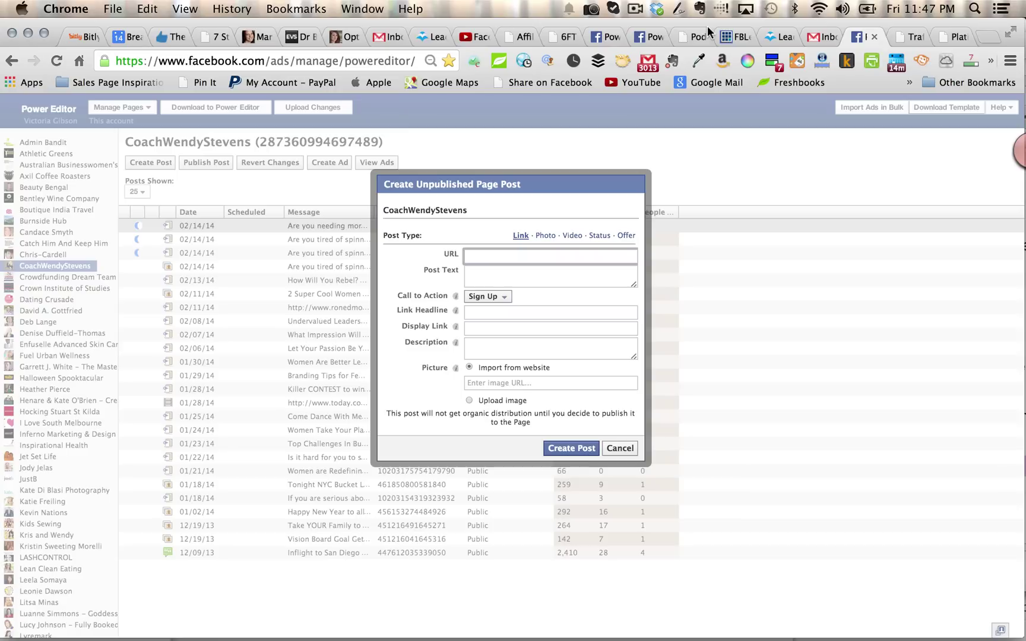
left_click(647, 39)
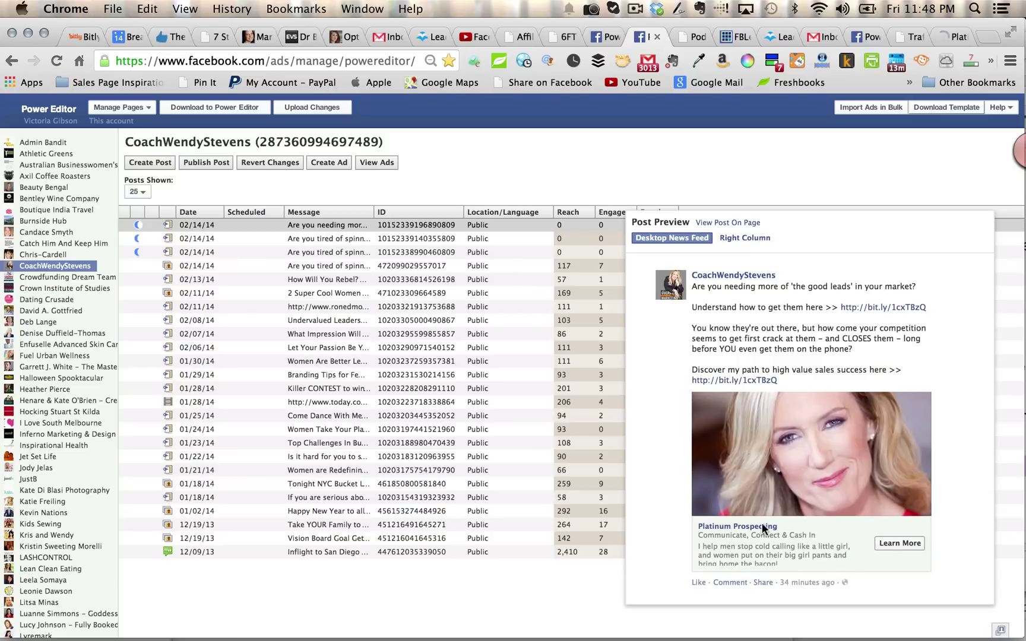
left_click(860, 37)
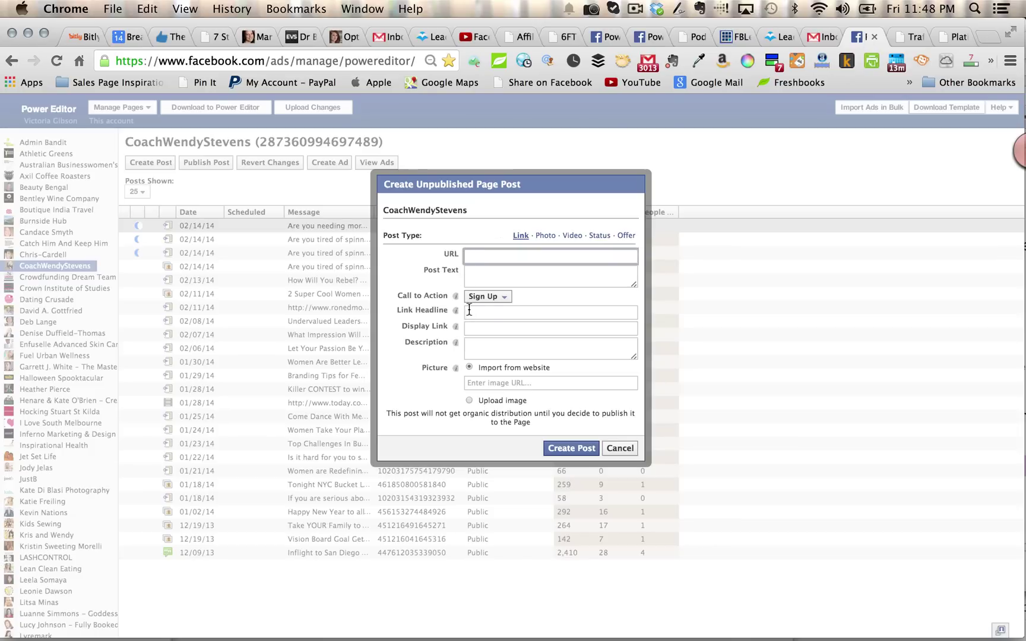
left_click(652, 38)
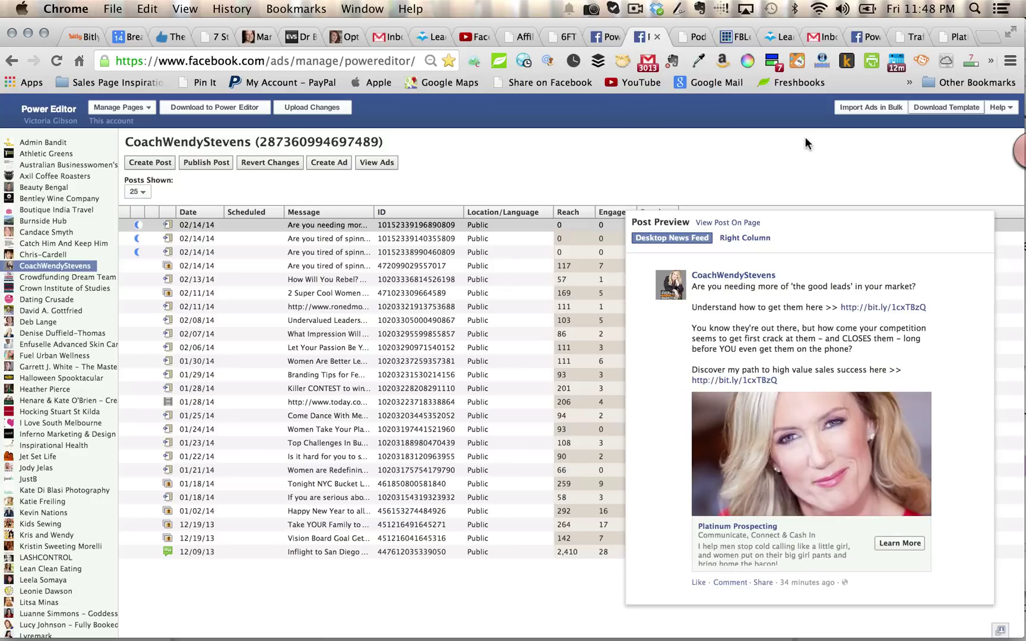
left_click(865, 38)
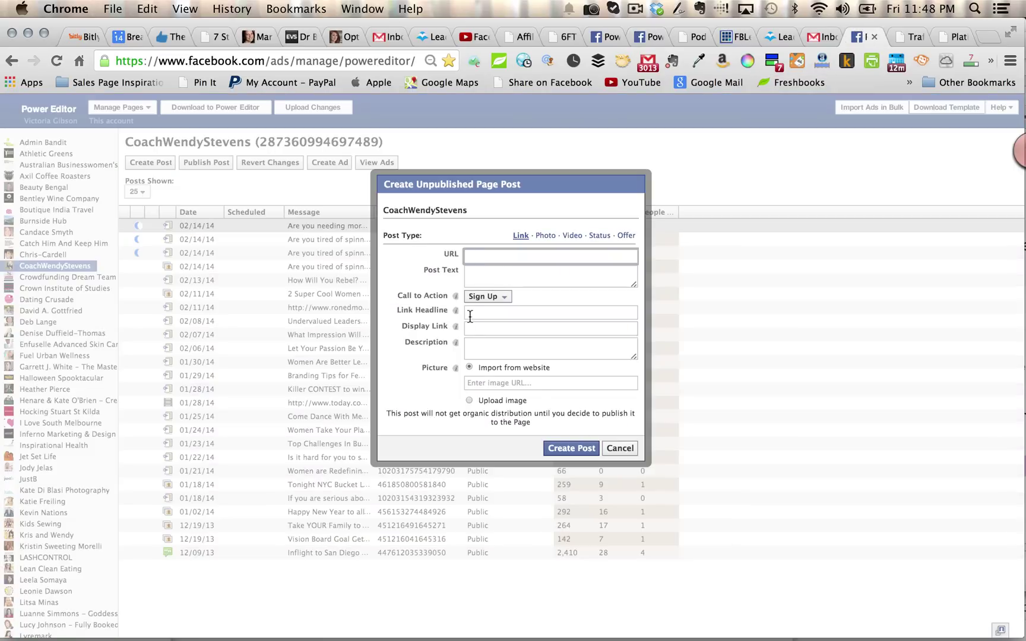
mouse_move(455, 327)
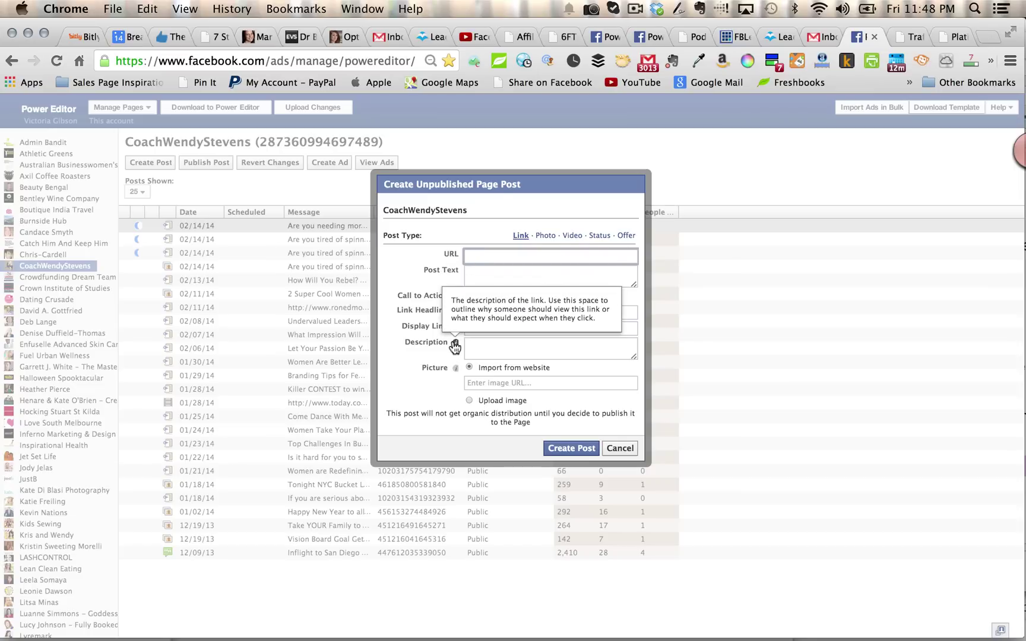
Return to the CoachWendyStevens page's posts list in the other Power Editor tab.
left_click(653, 37)
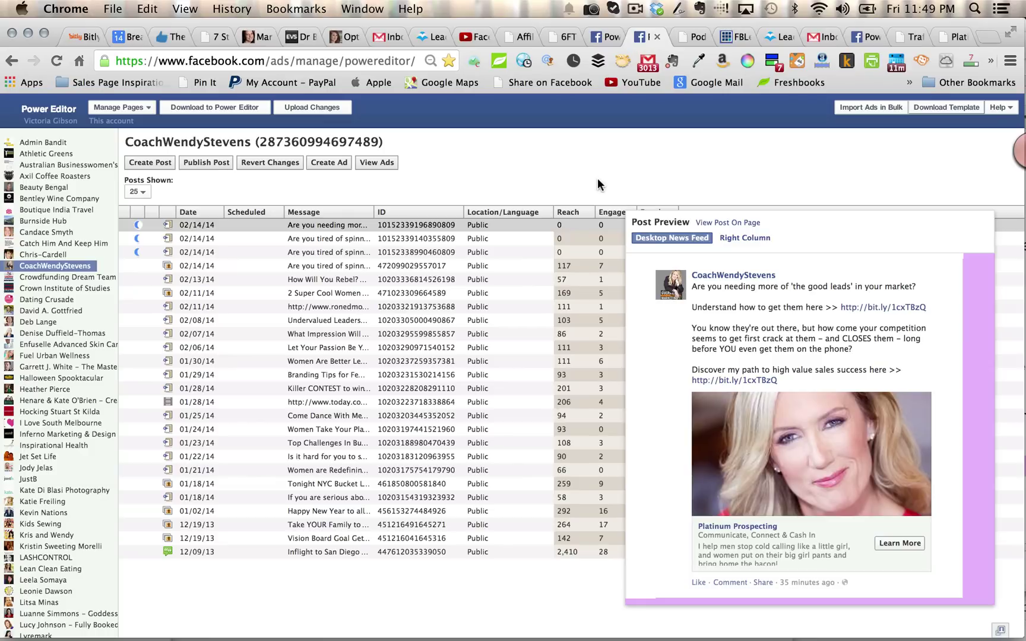
Start a new ad and choose the ad account that will manage it.
left_click(325, 165)
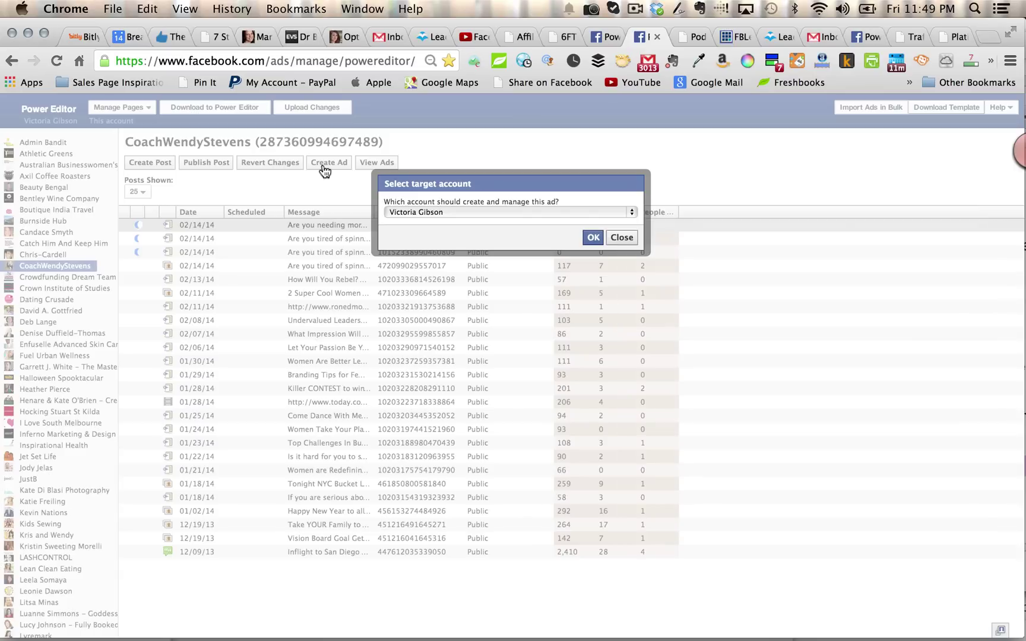
left_click(514, 213)
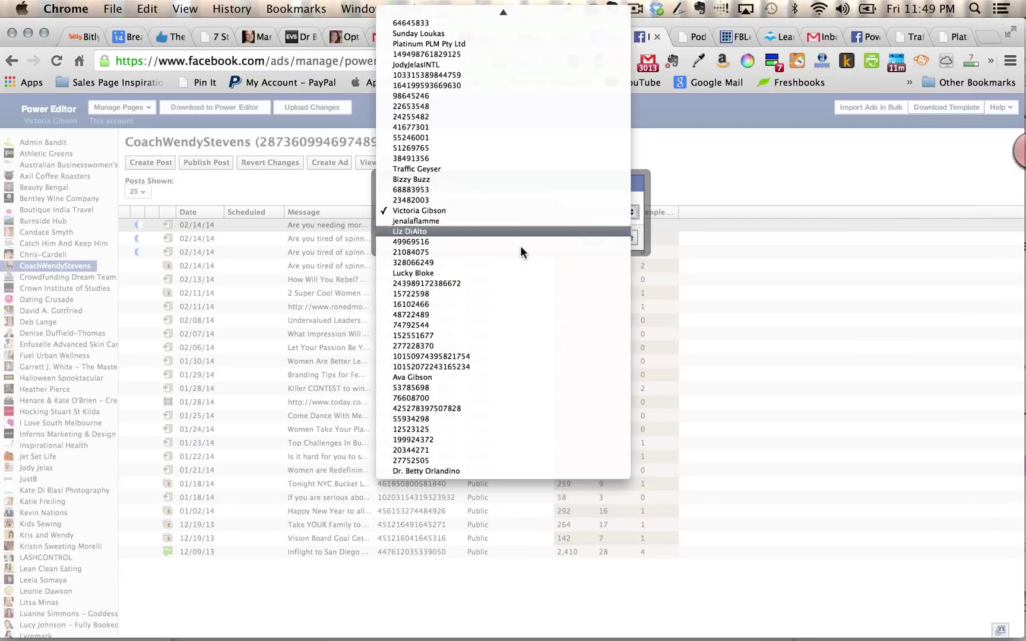
left_click(510, 470)
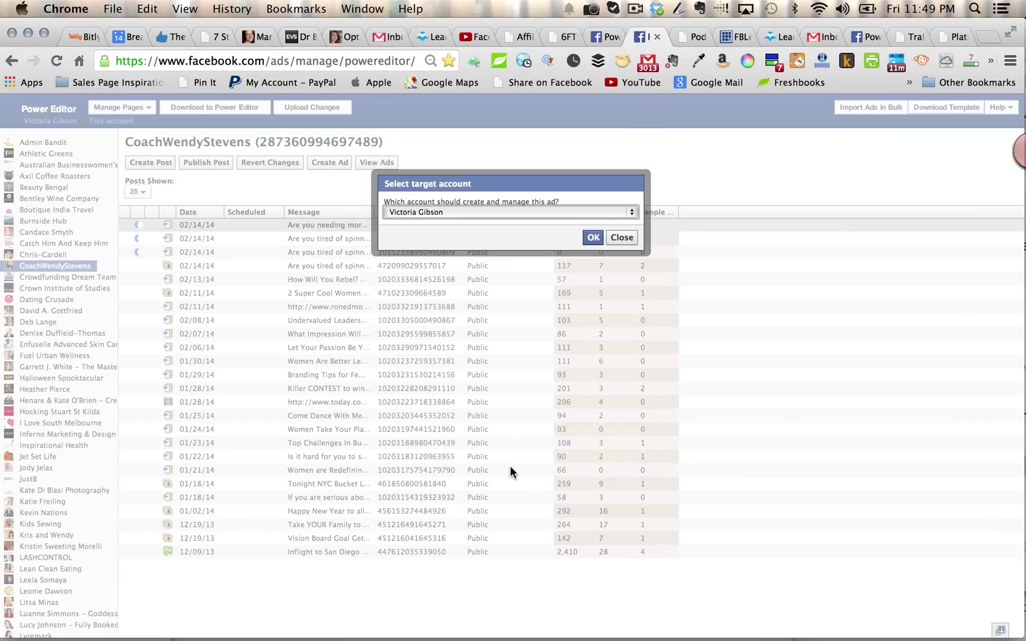
left_click(593, 238)
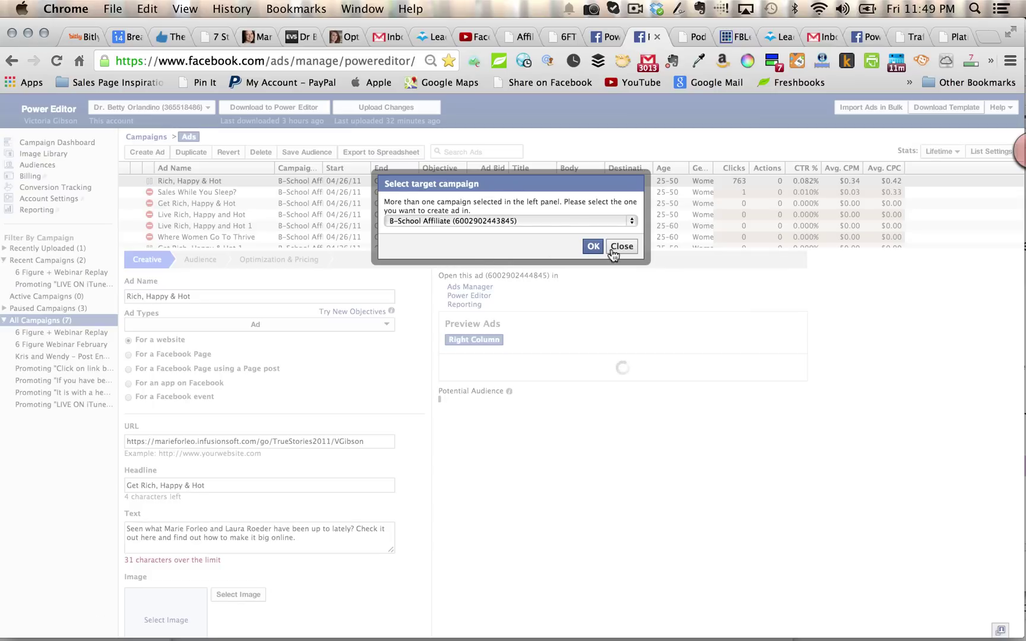
left_click(618, 221)
left_click(742, 308)
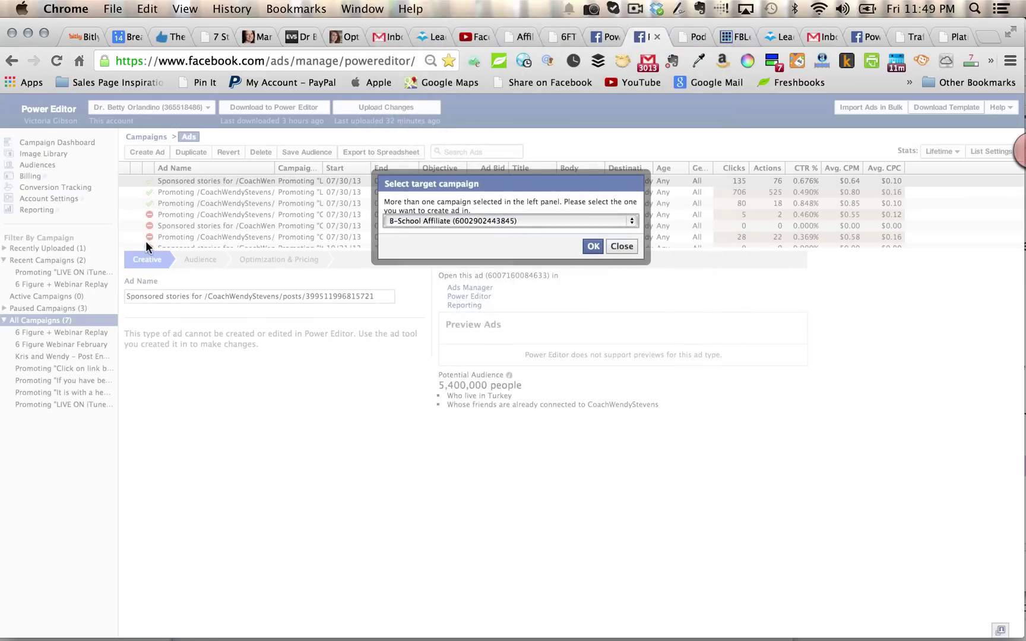
left_click(558, 222)
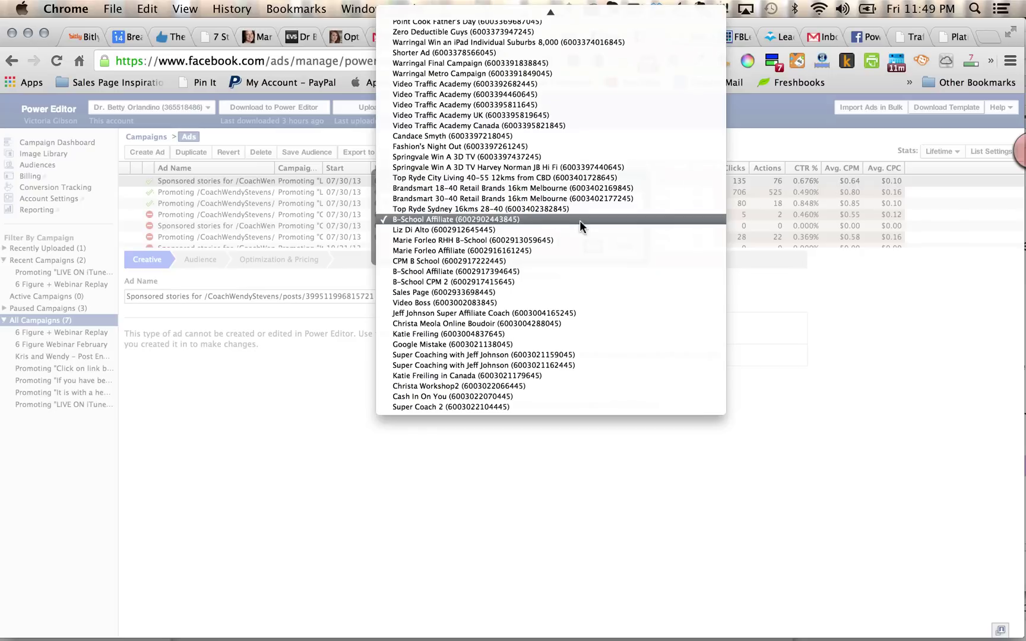
scroll(568, 194, "up", 10)
scroll(568, 195, "up", 2)
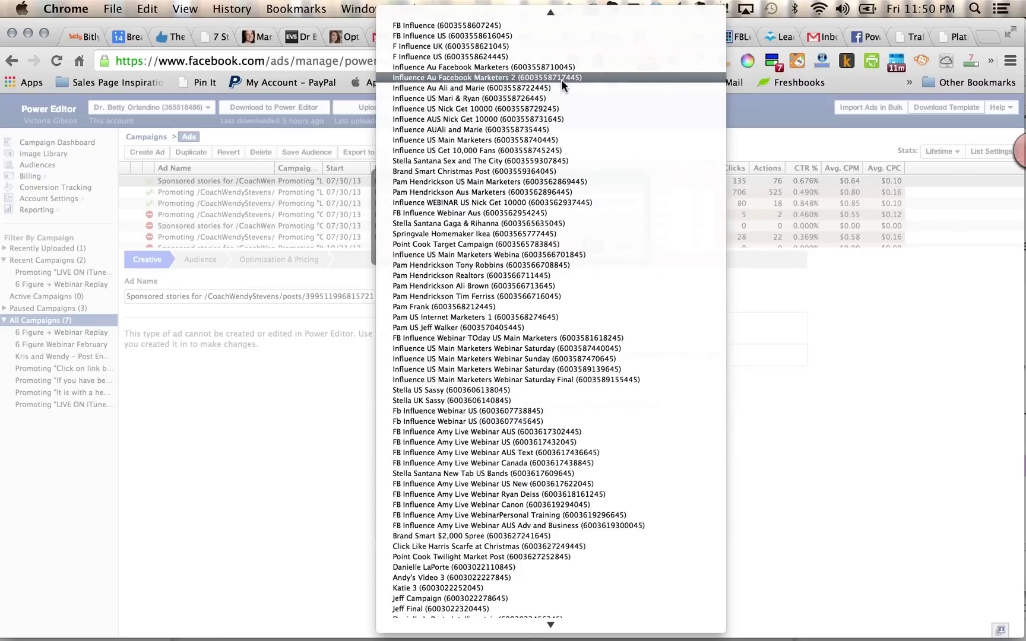
scroll(536, 487, "down", 3)
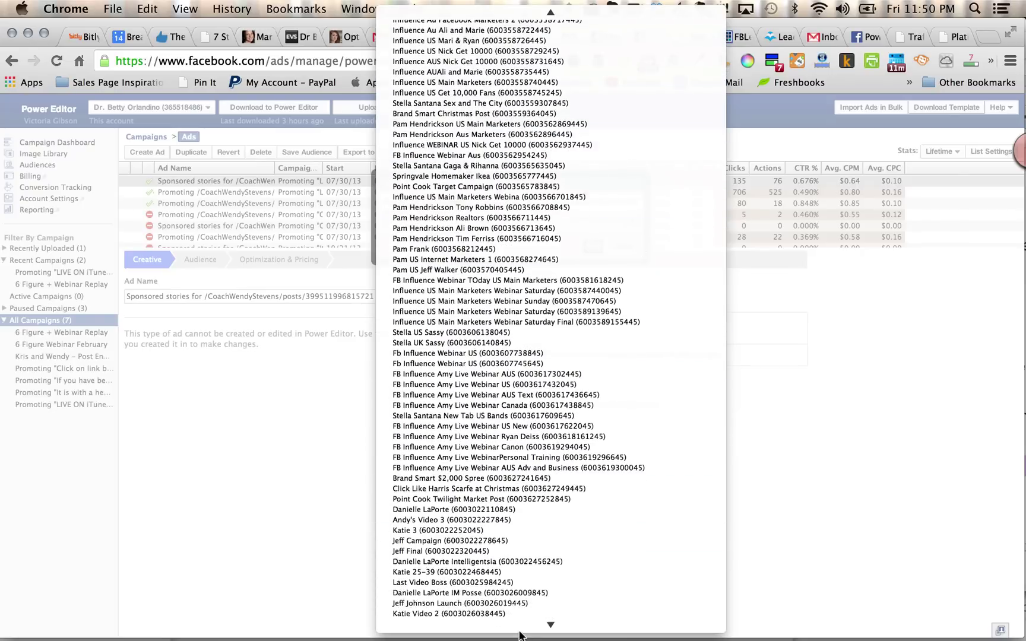
left_click(565, 505)
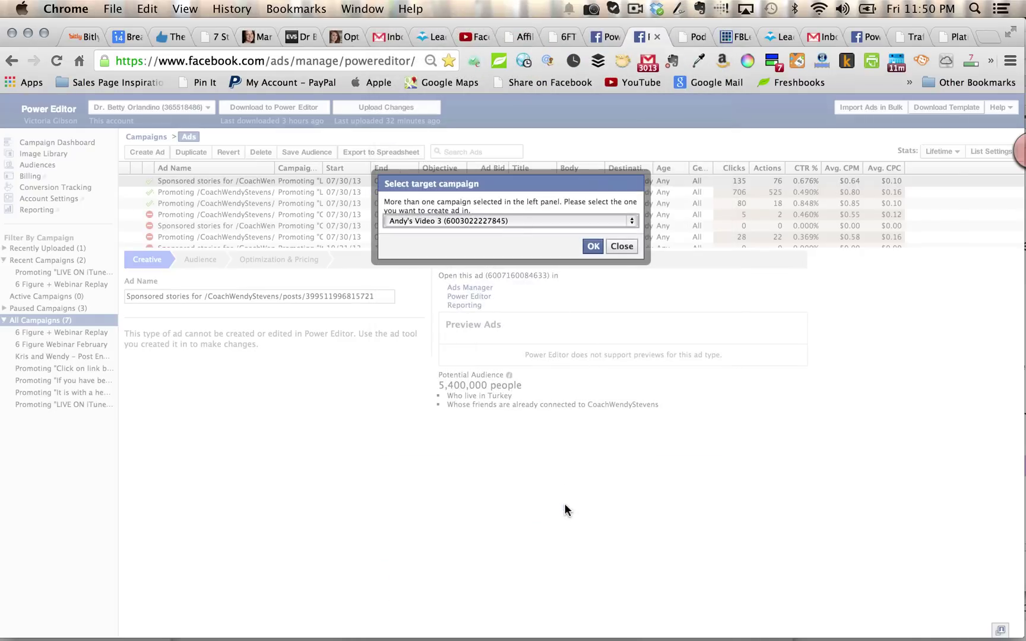
left_click(591, 245)
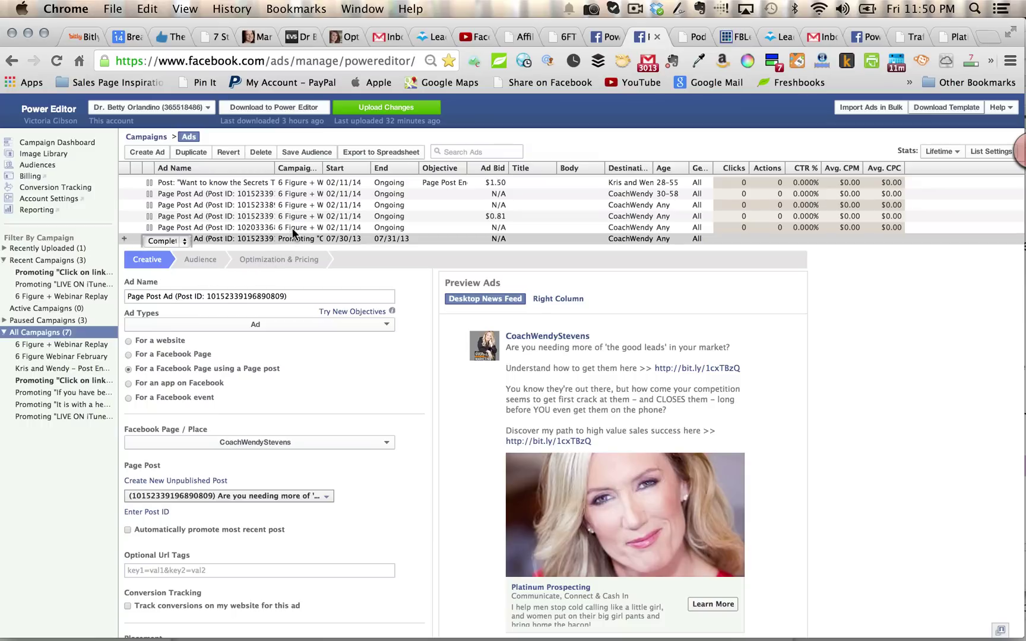
Open the second Page Post Ad row and scroll through its Creative form and Sign Up preview.
left_click(305, 184)
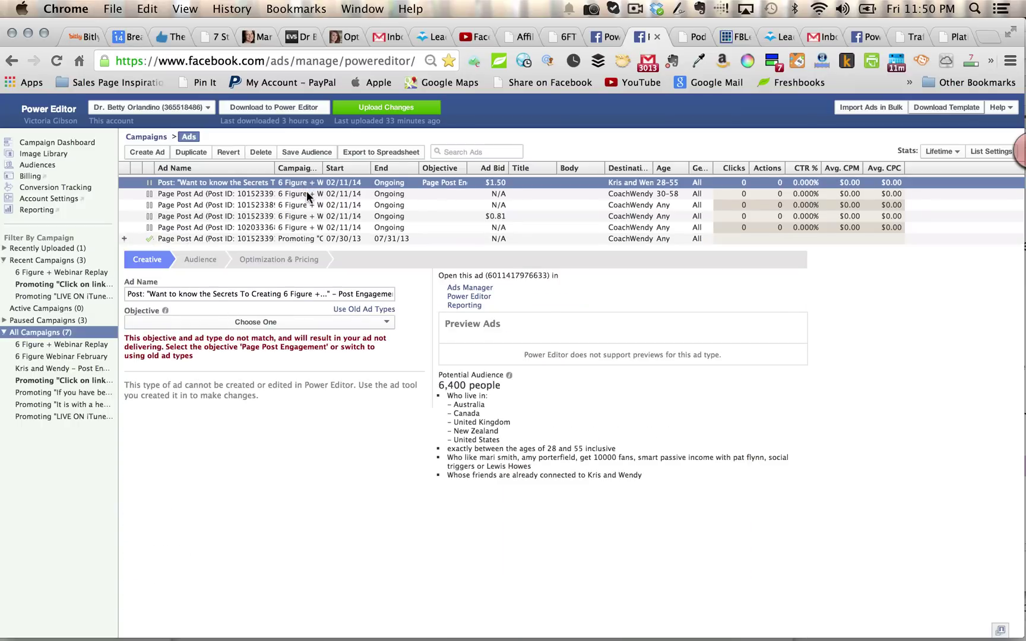
left_click(306, 194)
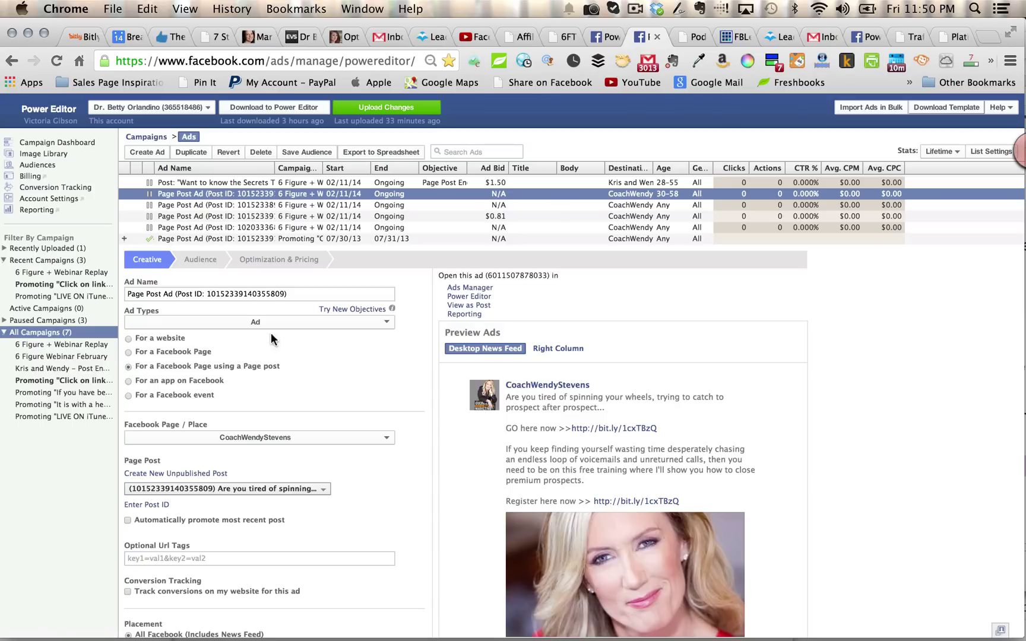
scroll(291, 337, "down", 3)
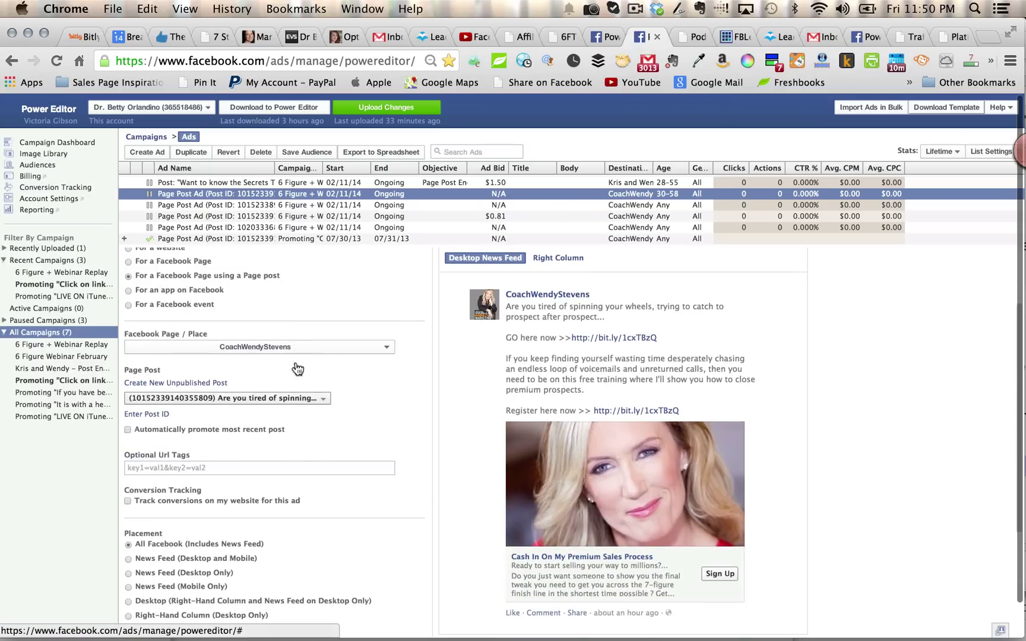
scroll(311, 436, "down", 4)
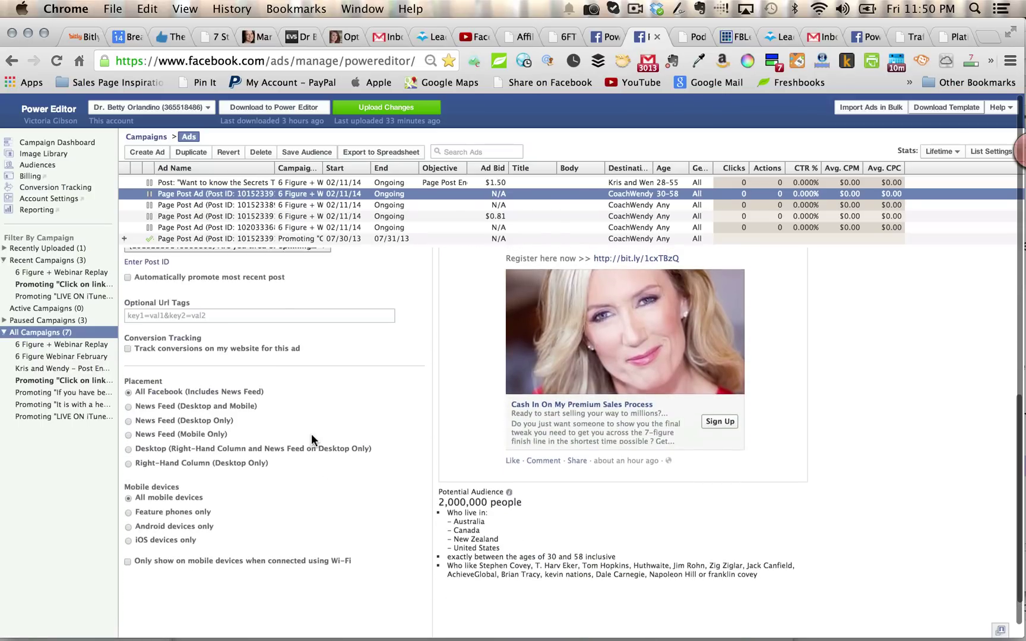
scroll(311, 439, "up", 3)
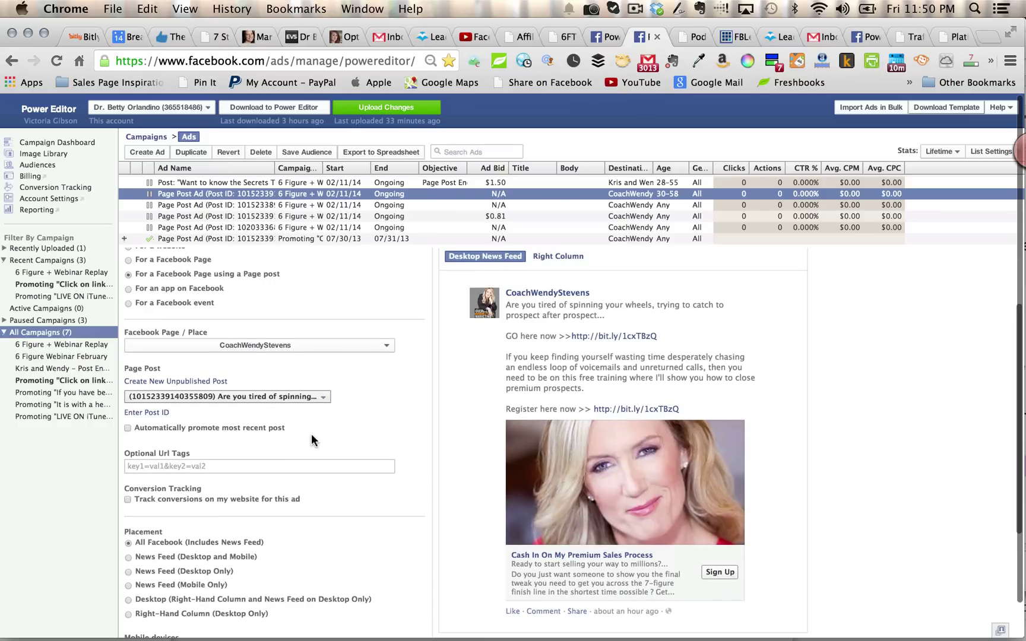
scroll(311, 439, "down", 1)
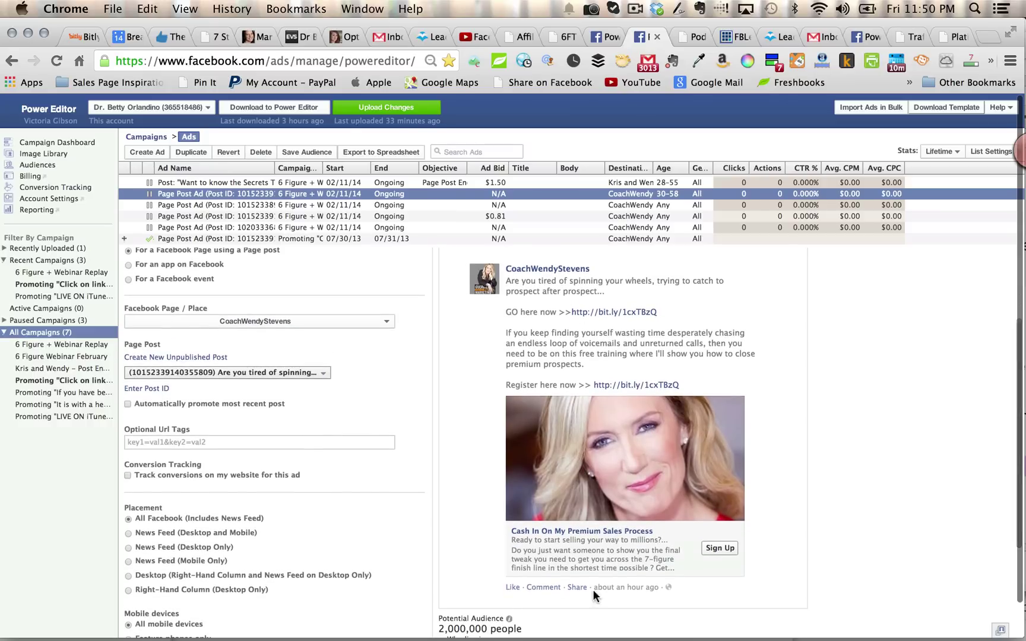
scroll(462, 433, "up", 4)
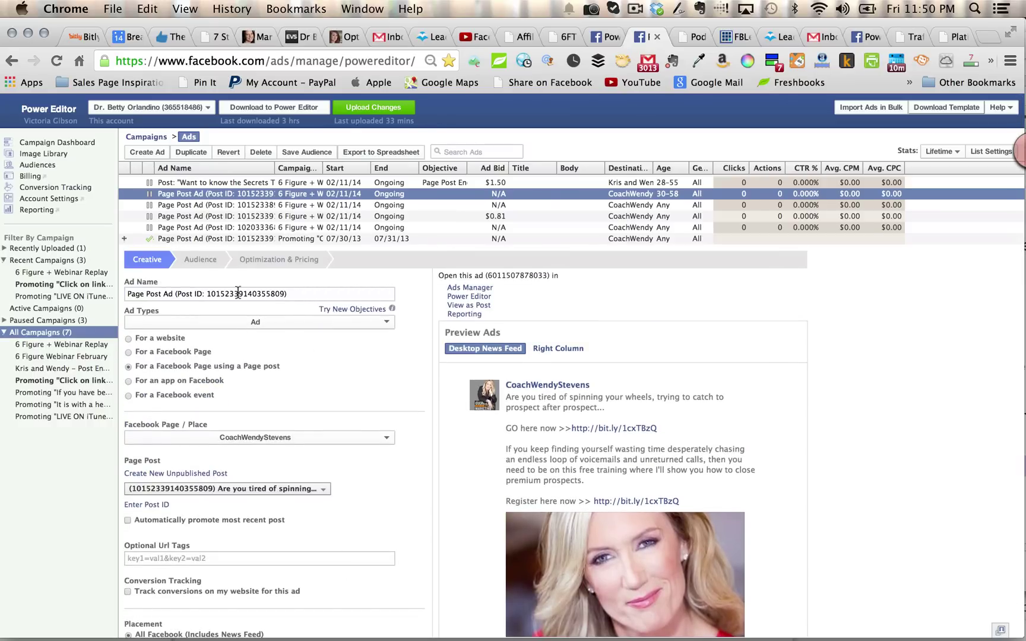
Switch the ad to CPC bidding with a 0.62 maximum bid per click.
left_click(203, 262)
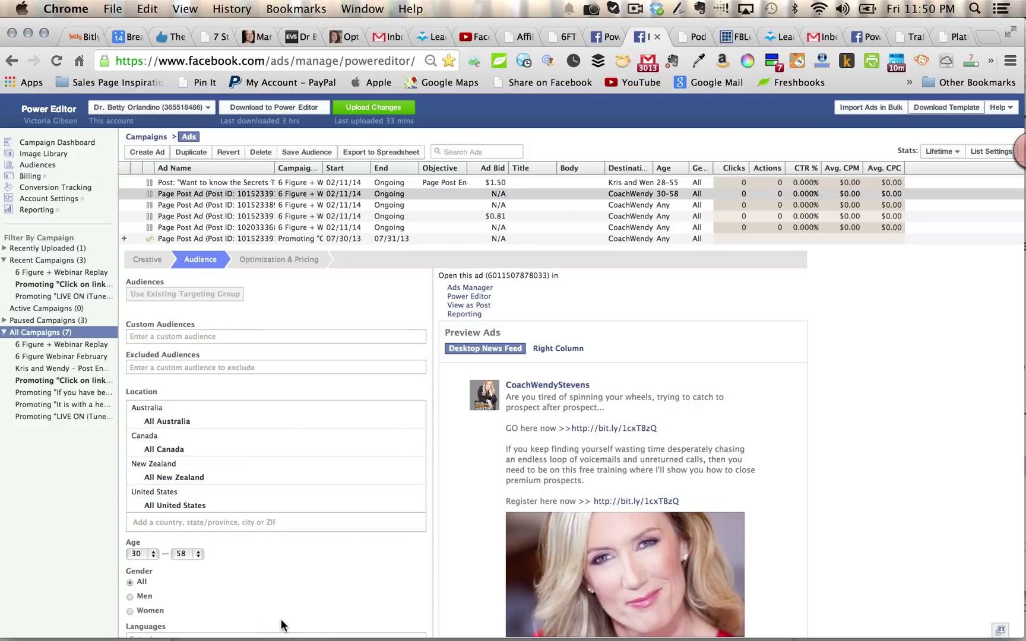
left_click(295, 262)
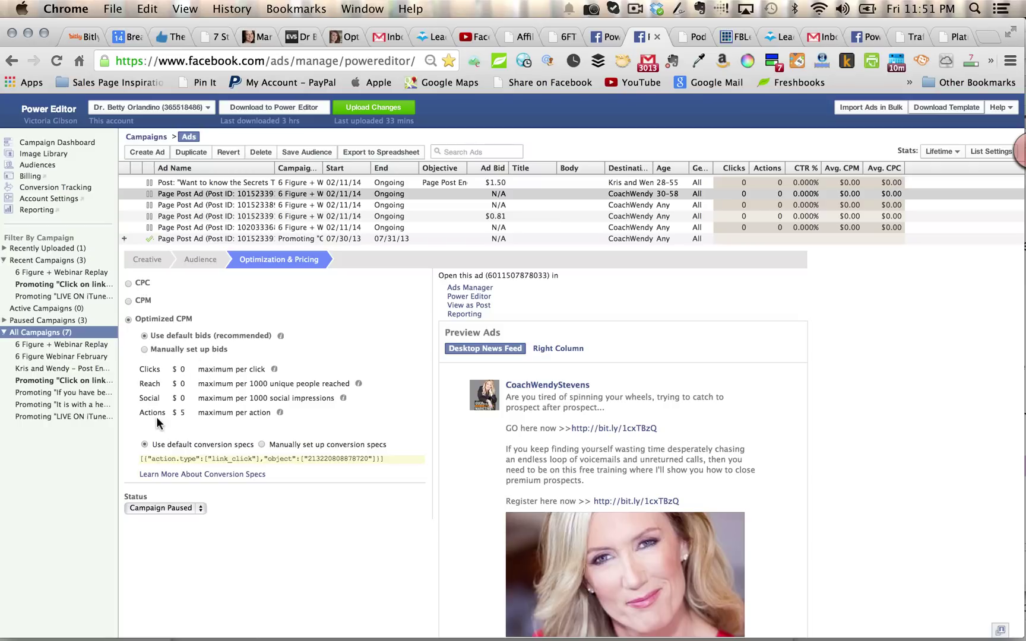
left_click(127, 284)
type(".62")
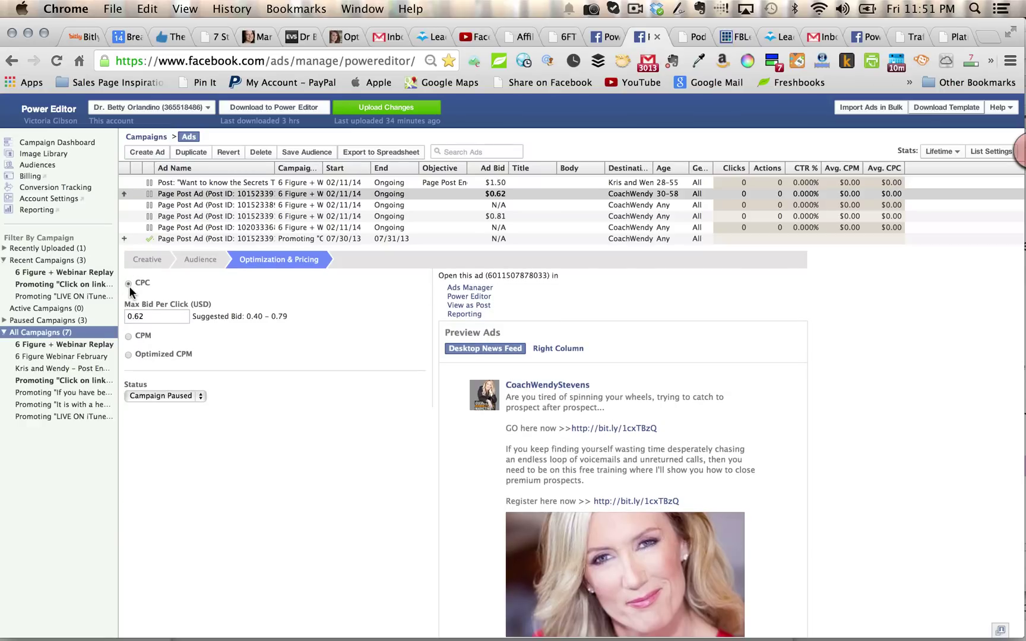
left_click(153, 312)
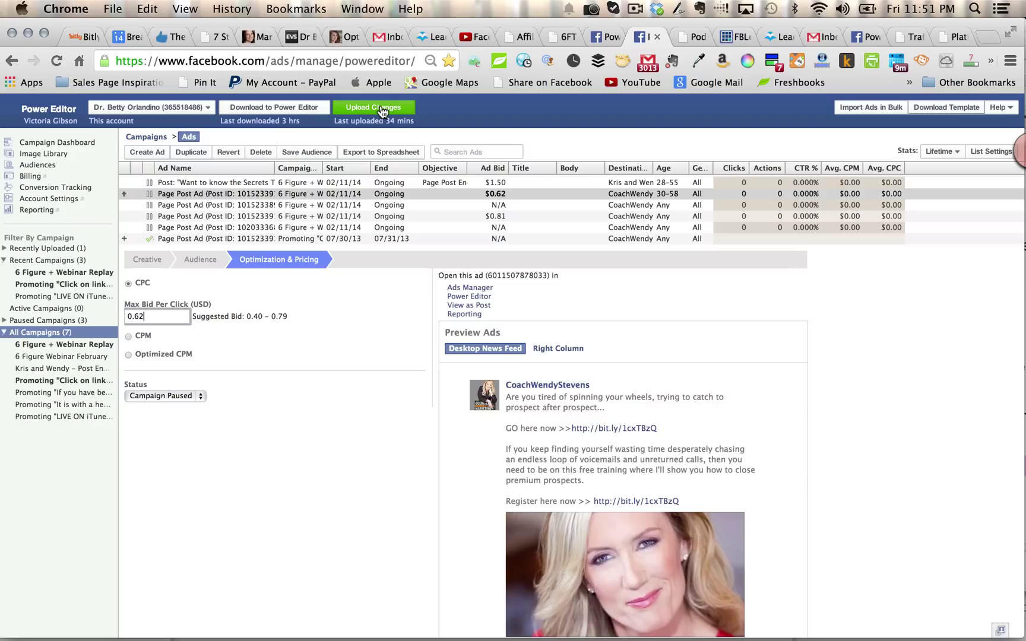
scroll(680, 358, "down", 5)
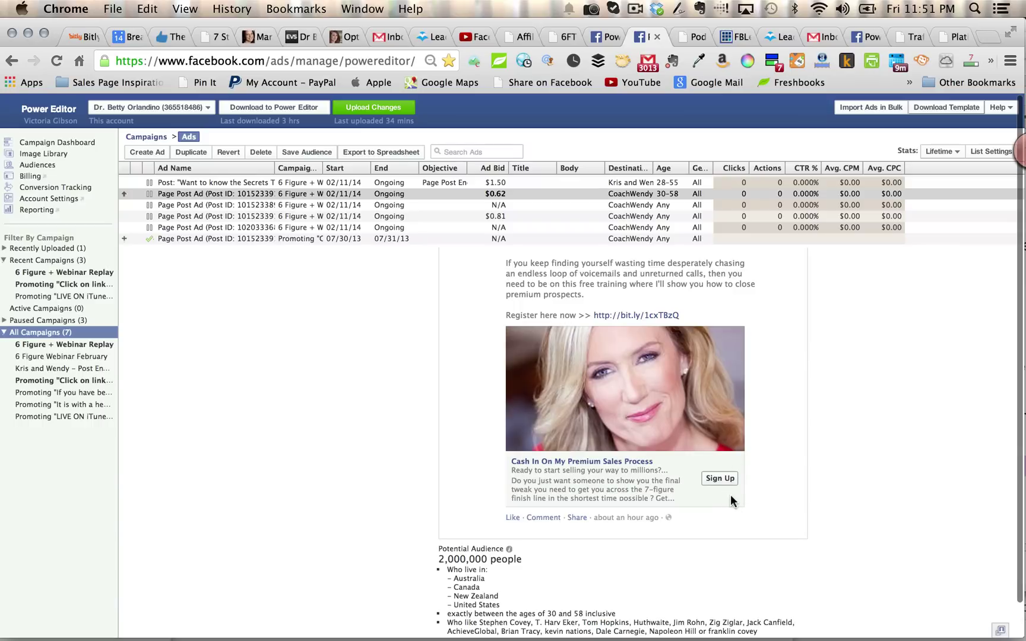
scroll(731, 496, "up", 2)
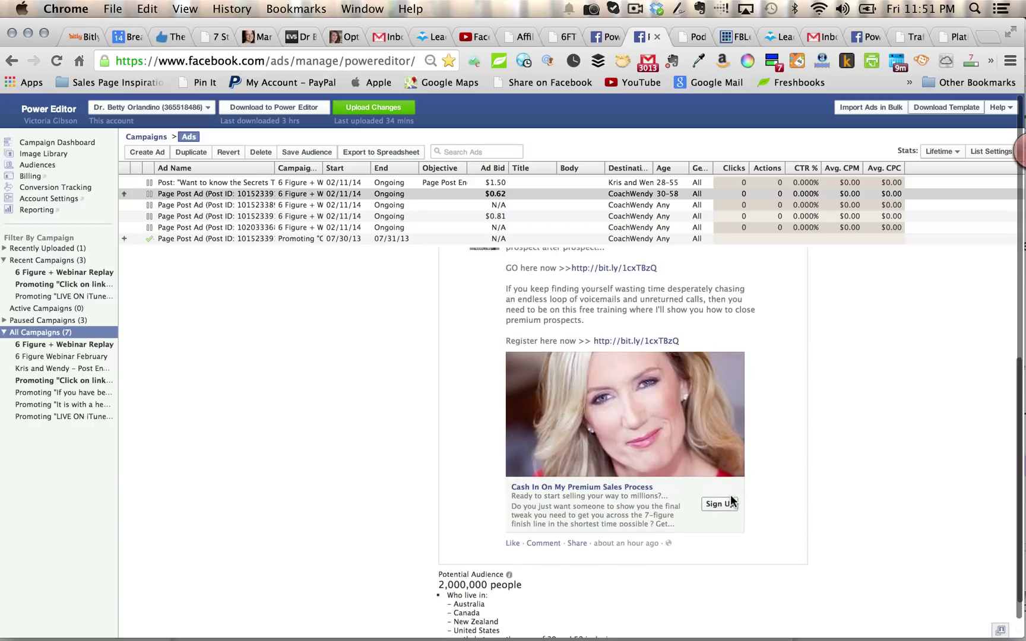
scroll(730, 500, "up", 1)
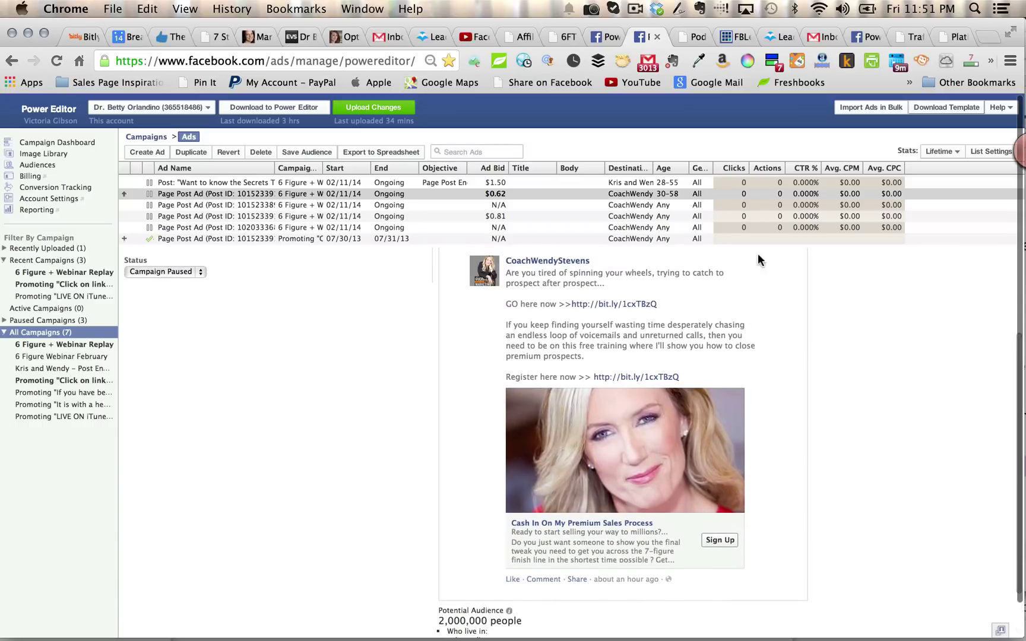